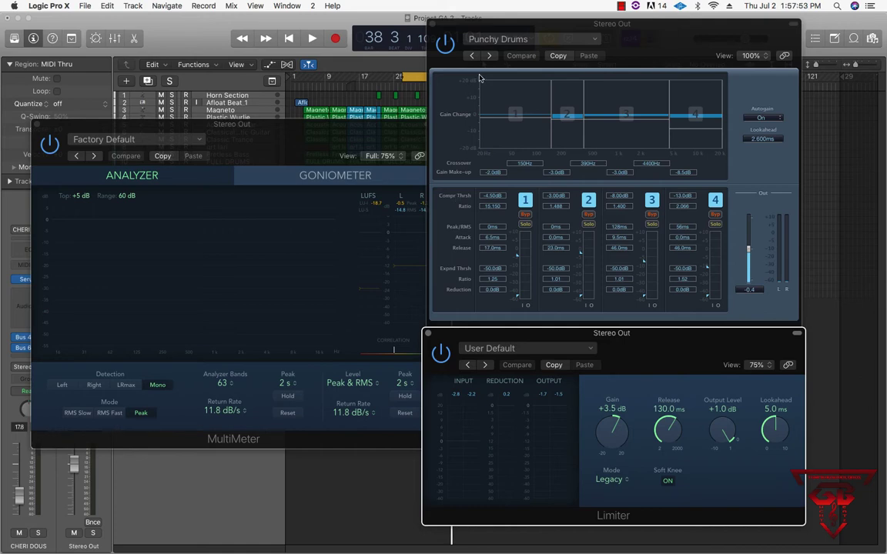
Step: Close the Multipressor window and set the cycle range from about bar 53 to bar 75
{"action": "left_click", "coordinate": [407, 65]}
{"action": "left_click", "coordinate": [433, 24]}
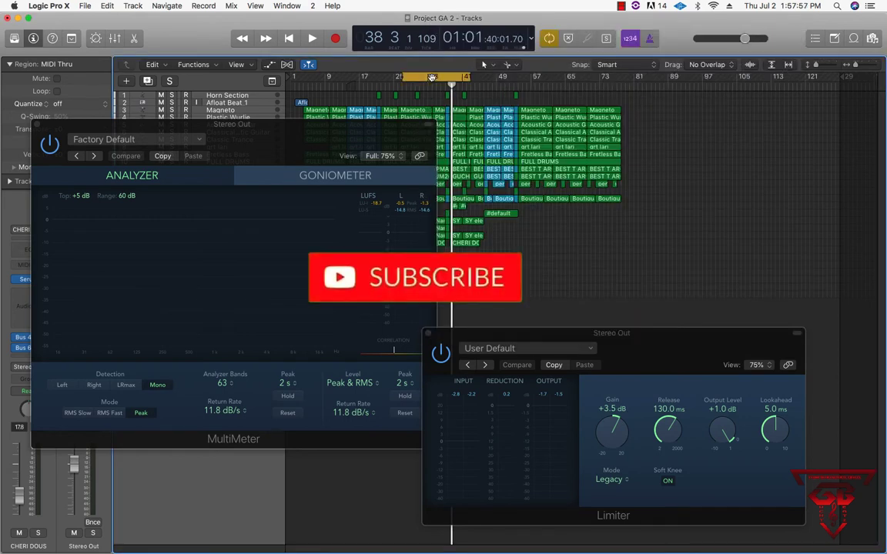
{"action": "left_click_drag", "start_coordinate": [433, 78], "coordinate": [611, 80]}
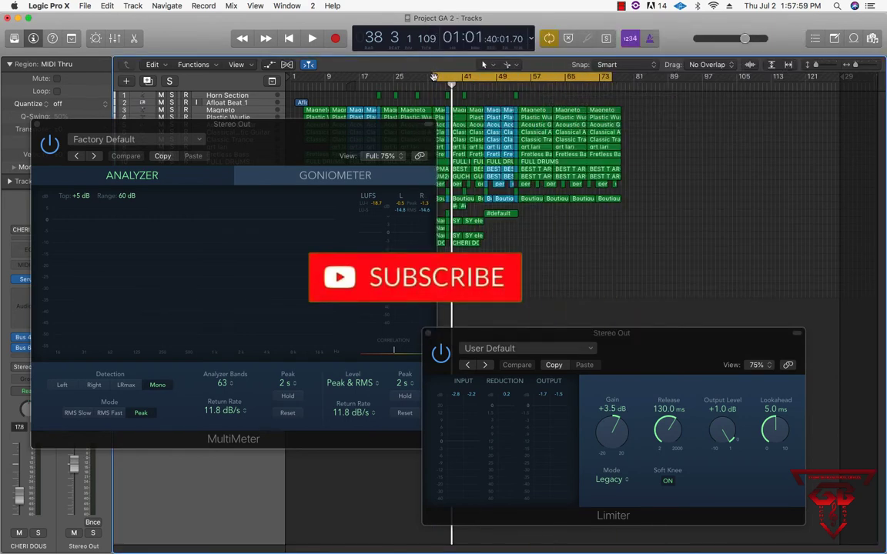
{"action": "left_click_drag", "start_coordinate": [434, 79], "coordinate": [519, 90]}
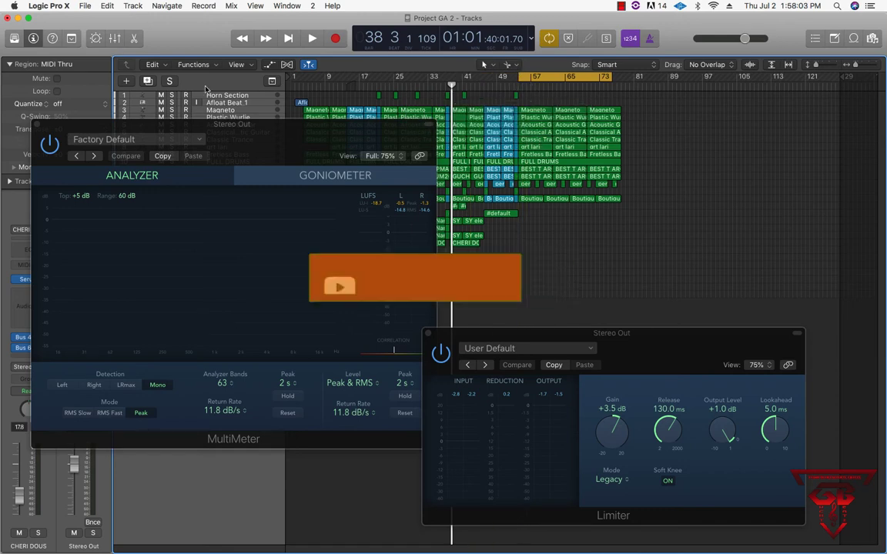
Step: Arrange the MultiMeter, reopened Multipressor and Limiter windows so all three are visible, and play the cycled section to check the meters
{"action": "left_click_drag", "start_coordinate": [251, 141], "coordinate": [600, 18]}
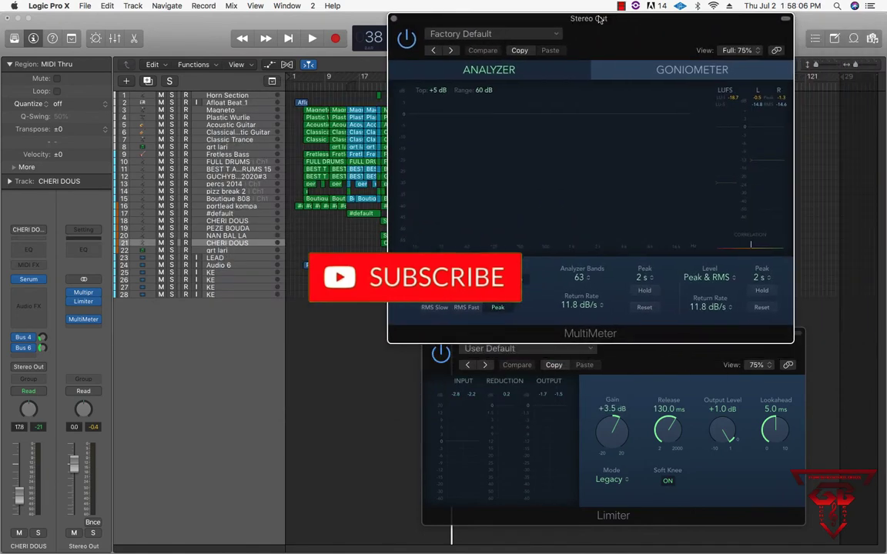
{"action": "left_click", "coordinate": [83, 296]}
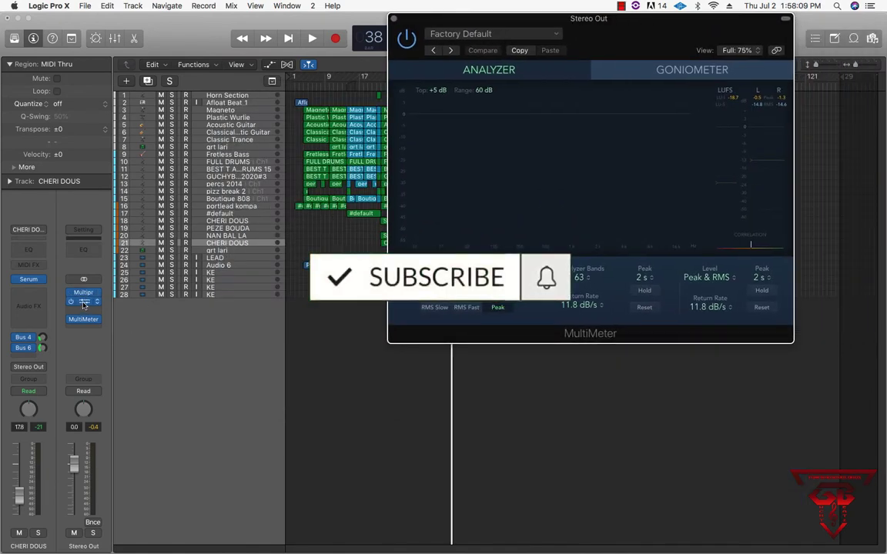
{"action": "left_click", "coordinate": [83, 295]}
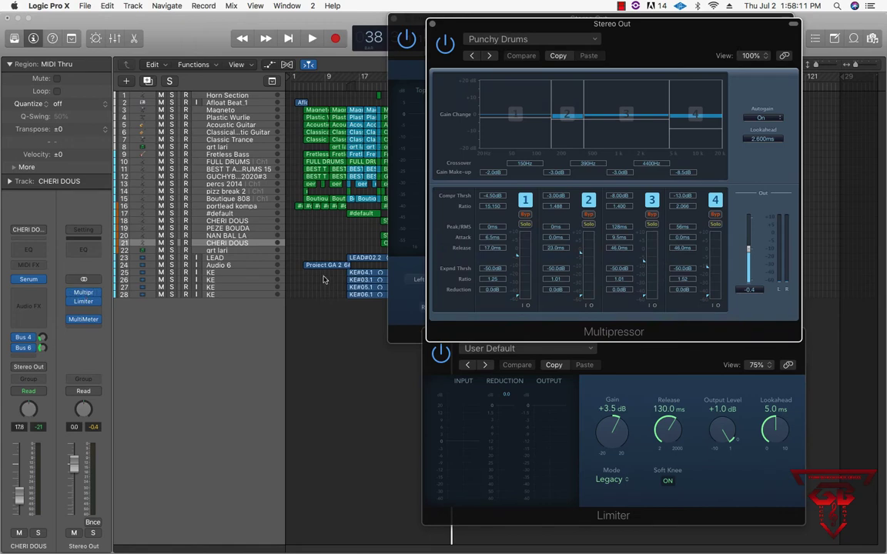
{"action": "left_click_drag", "start_coordinate": [668, 42], "coordinate": [232, 232]}
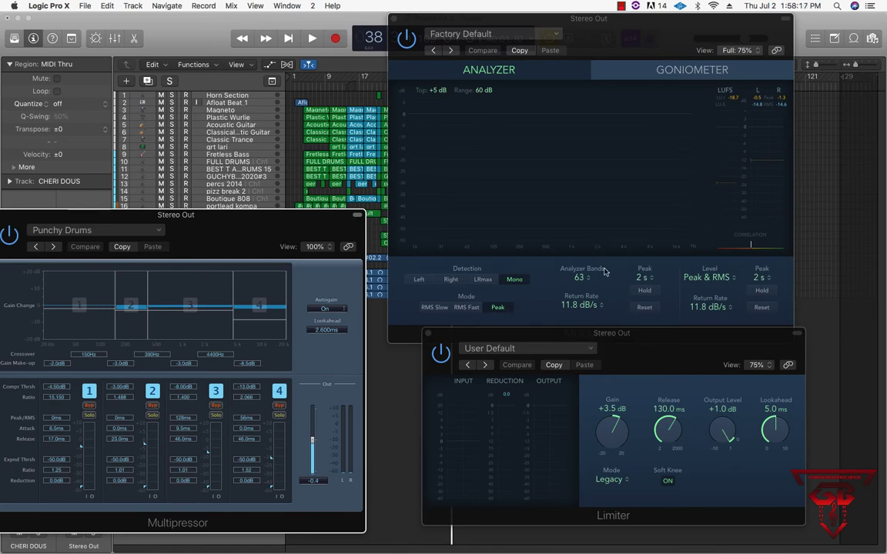
{"action": "left_click_drag", "start_coordinate": [583, 332], "coordinate": [570, 362]}
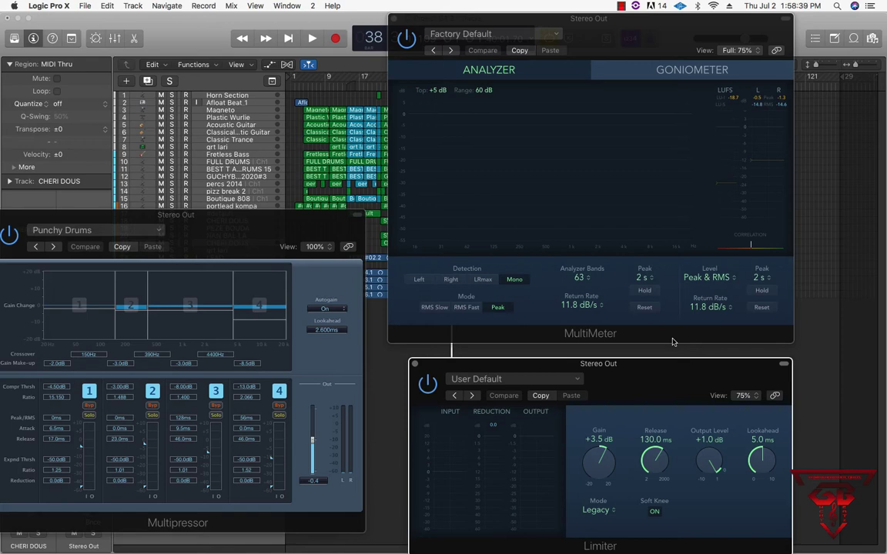
{"action": "key", "text": "space"}
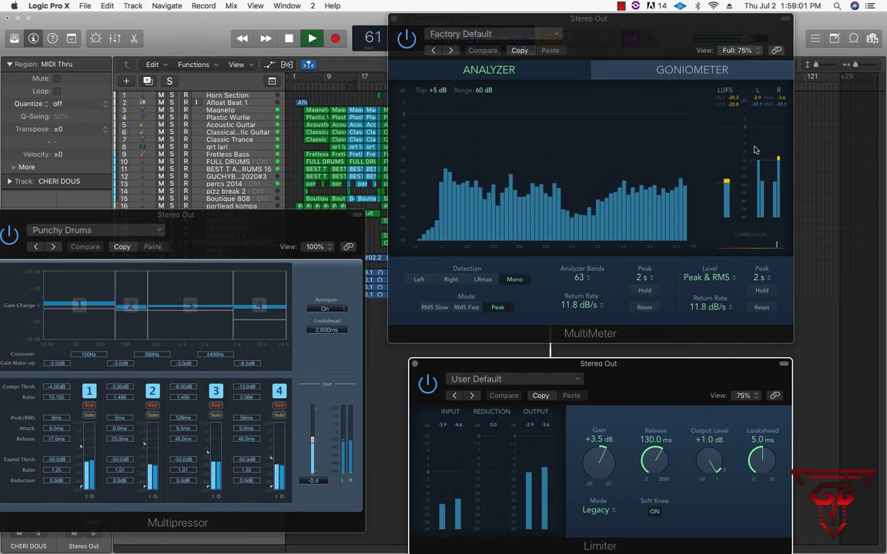
{"action": "key", "text": "space"}
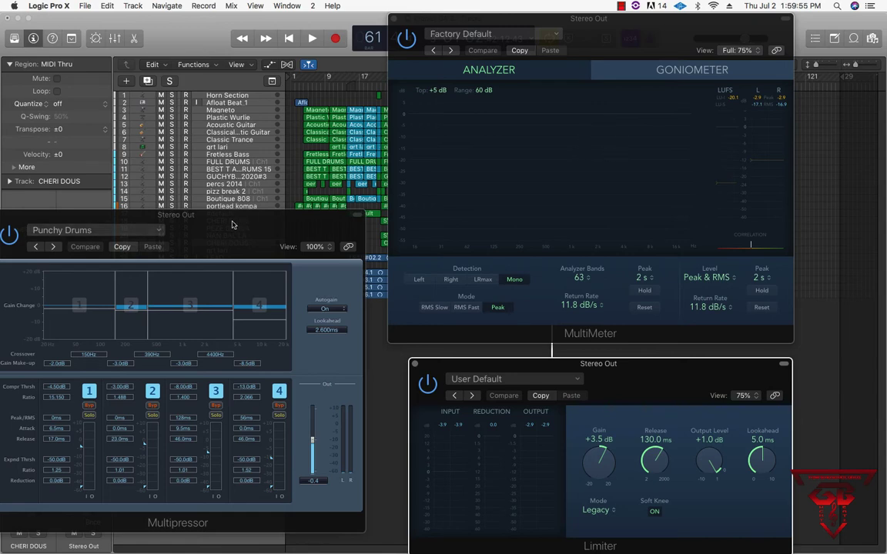
Step: Close the Multipressor window and look up the stereo Multipressor and Limiter among the Dynamics plug-ins for the Stereo Out inserts
{"action": "left_click_drag", "start_coordinate": [232, 224], "coordinate": [306, 235]}
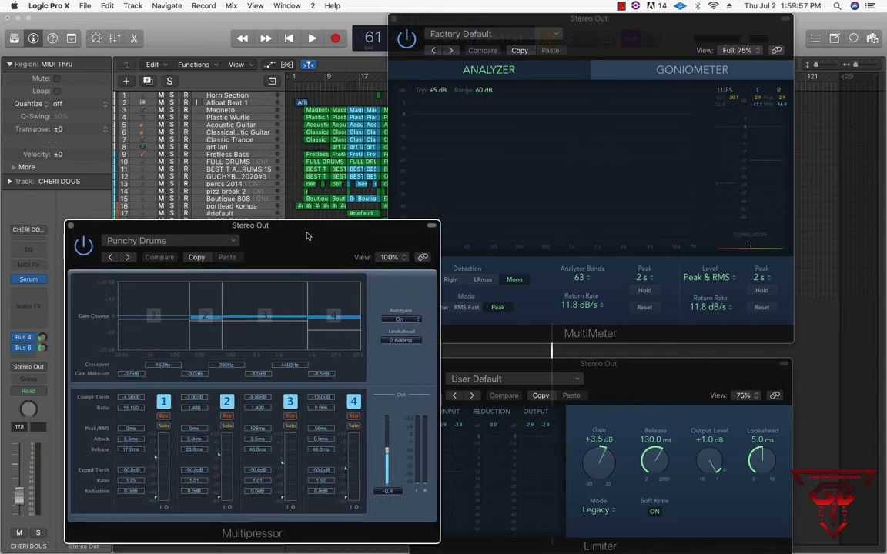
{"action": "left_click", "coordinate": [70, 227]}
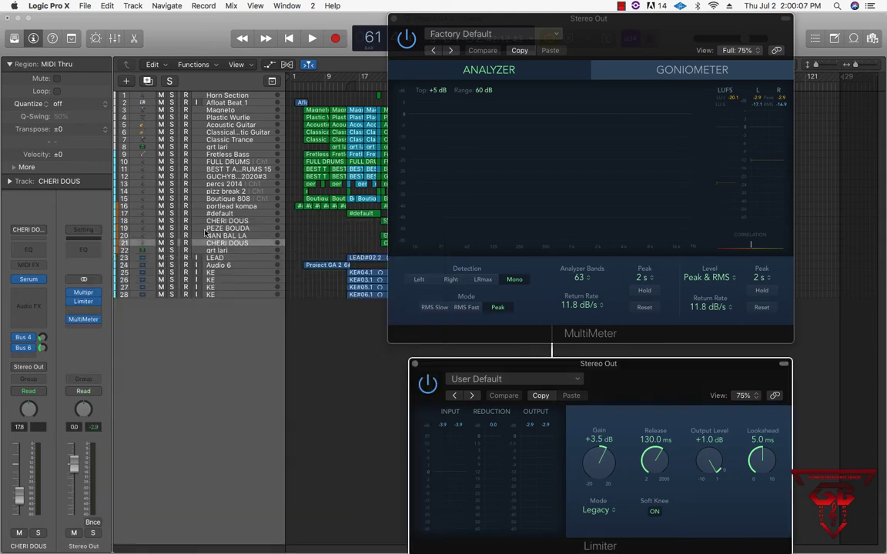
{"action": "mouse_move", "coordinate": [99, 293]}
{"action": "left_click", "coordinate": [97, 293]}
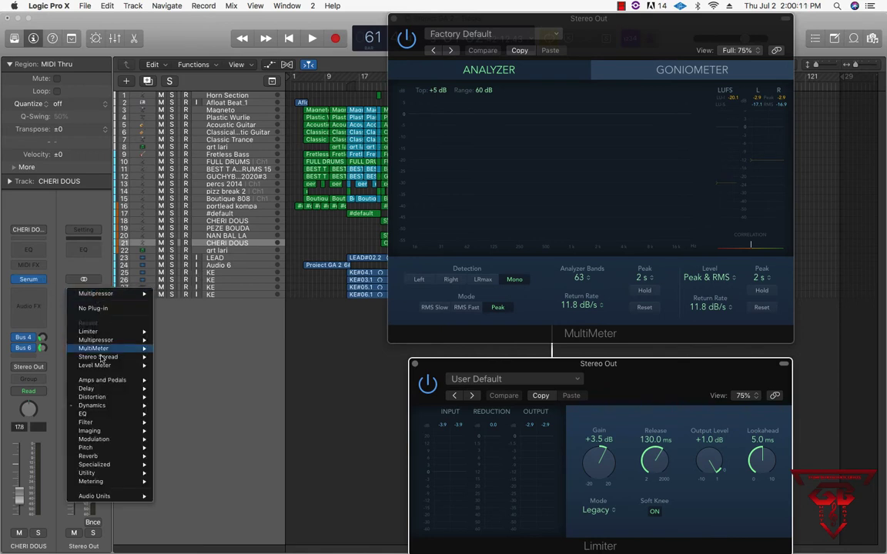
{"action": "mouse_move", "coordinate": [111, 413]}
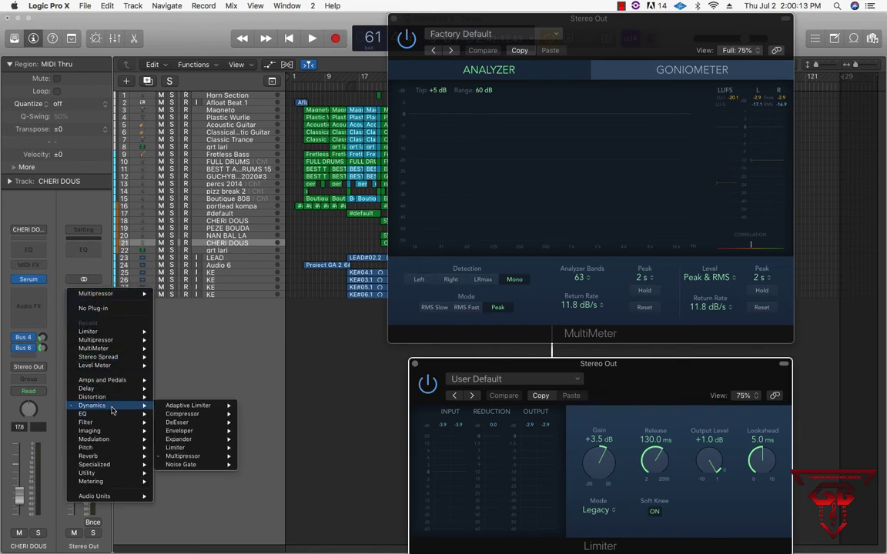
{"action": "mouse_move", "coordinate": [205, 460]}
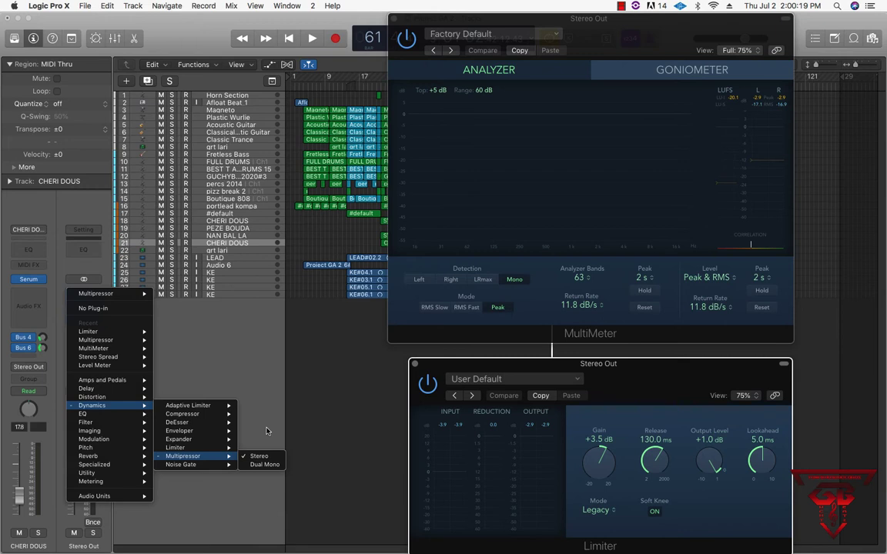
{"action": "left_click", "coordinate": [259, 456]}
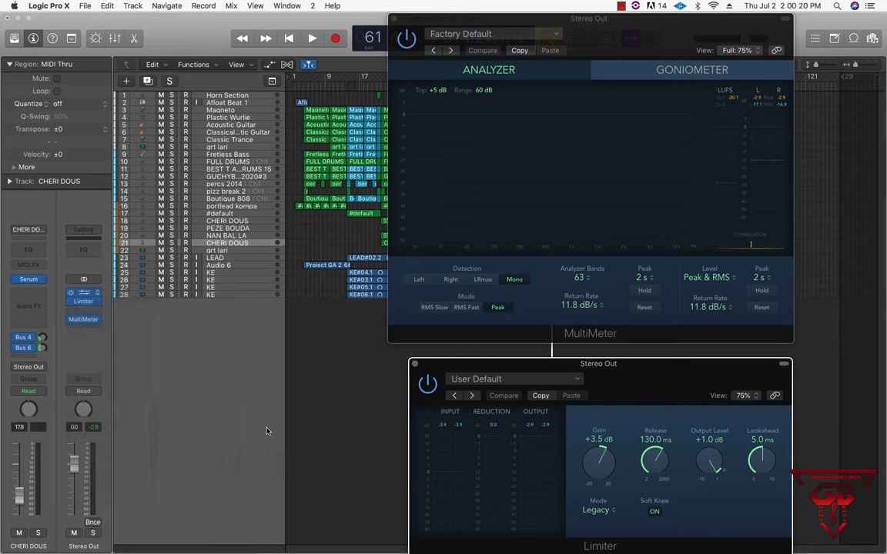
{"action": "left_click", "coordinate": [97, 303]}
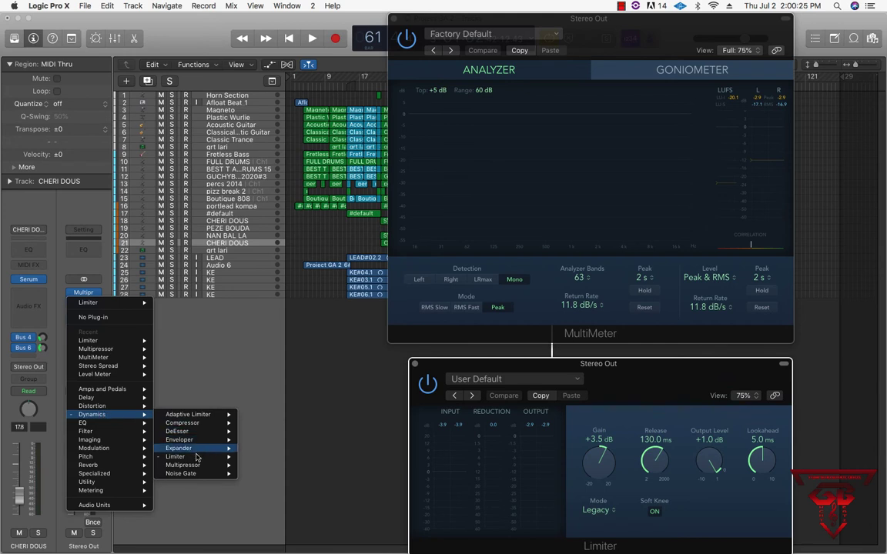
{"action": "mouse_move", "coordinate": [199, 461]}
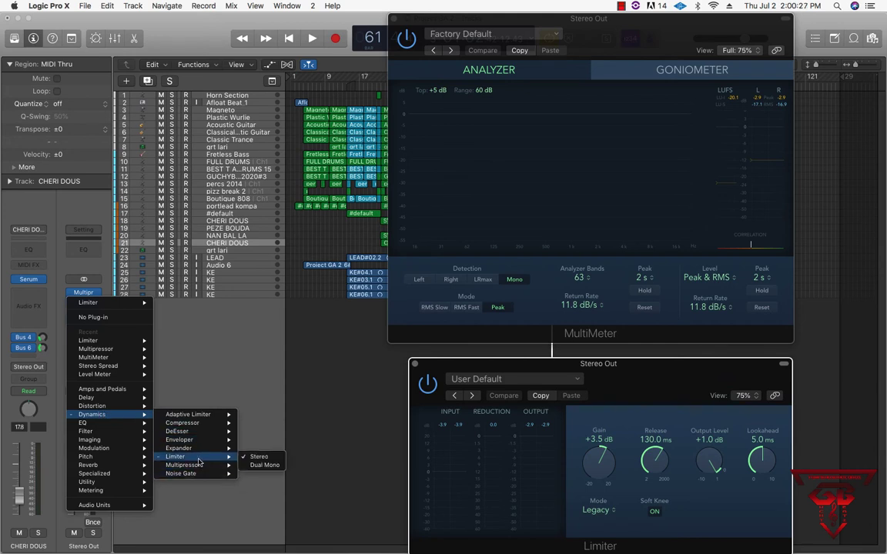
{"action": "left_click", "coordinate": [258, 457]}
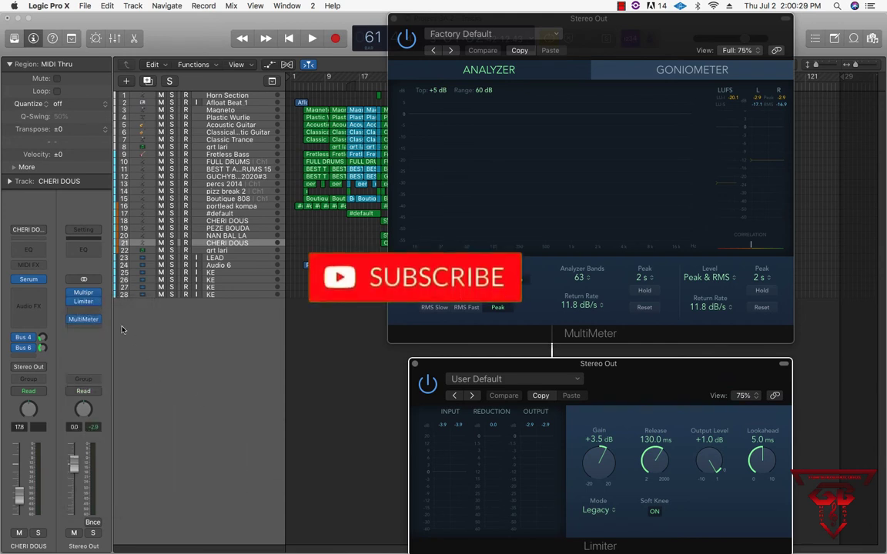
Step: Replace the MultiMeter on Stereo Out with a stereo Level Meter and move its window below the track list
{"action": "left_click", "coordinate": [97, 321]}
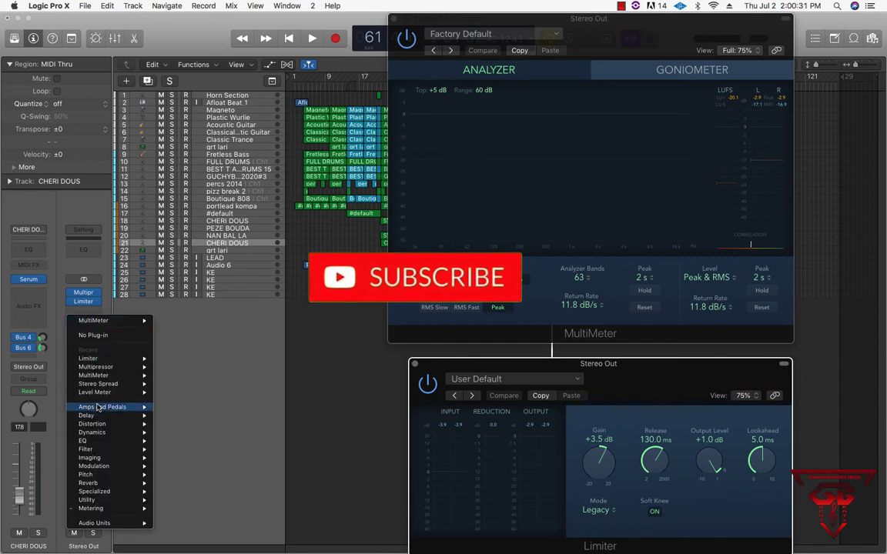
{"action": "mouse_move", "coordinate": [112, 511]}
{"action": "mouse_move", "coordinate": [186, 528]}
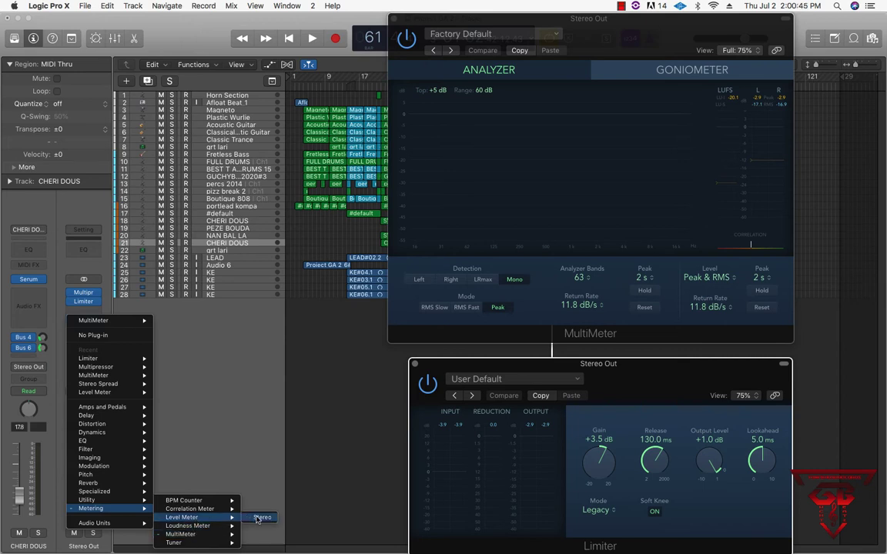
{"action": "left_click", "coordinate": [259, 518]}
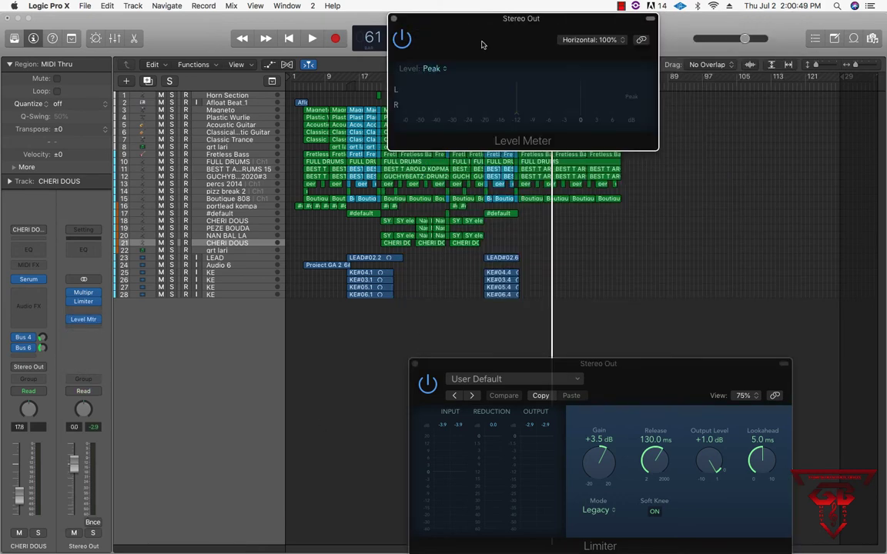
{"action": "left_click_drag", "start_coordinate": [481, 44], "coordinate": [203, 408]}
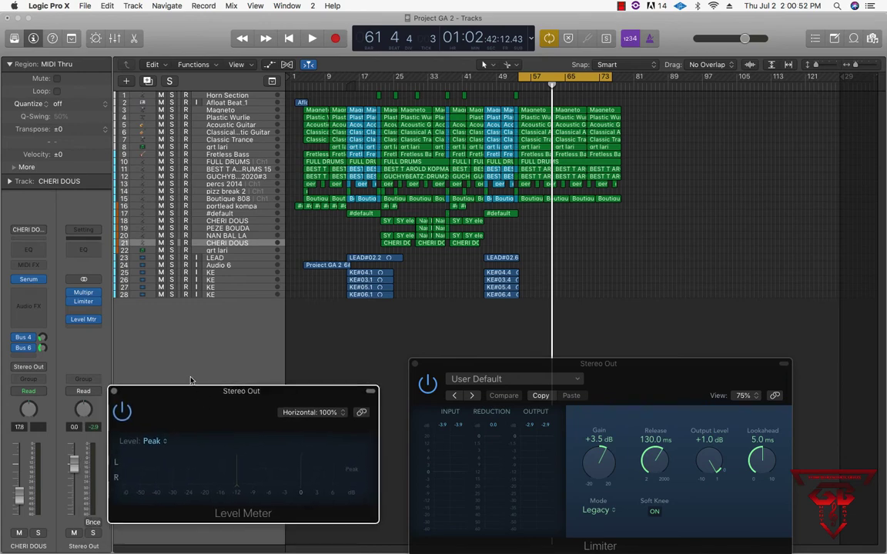
Step: Reopen the Multipressor from Stereo Out, place its window above the Level Meter, and start playback of the cycled section
{"action": "left_click", "coordinate": [77, 295]}
{"action": "left_click_drag", "start_coordinate": [290, 246], "coordinate": [313, 57]}
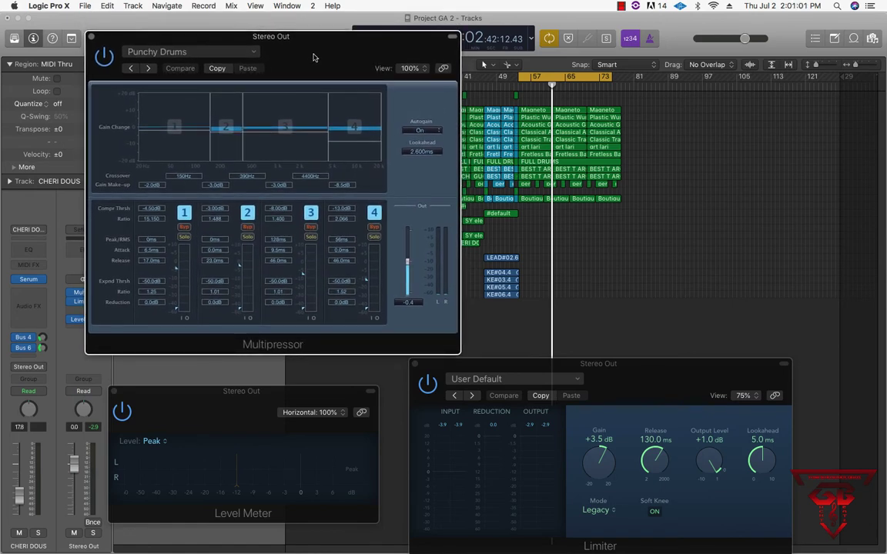
{"action": "key", "text": "space"}
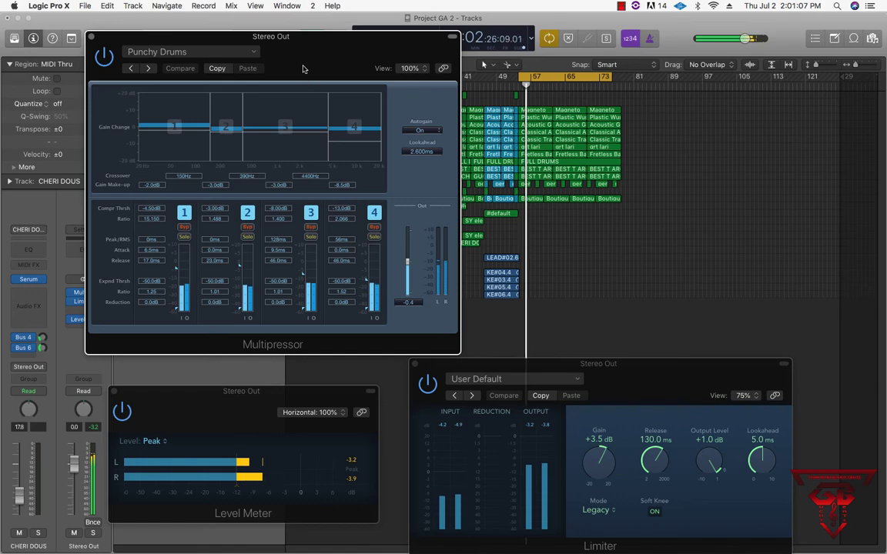
Step: Compare the mix with the Limiter and Multipressor bypassed, then play it with only the Multipressor turned on
{"action": "left_click", "coordinate": [429, 385]}
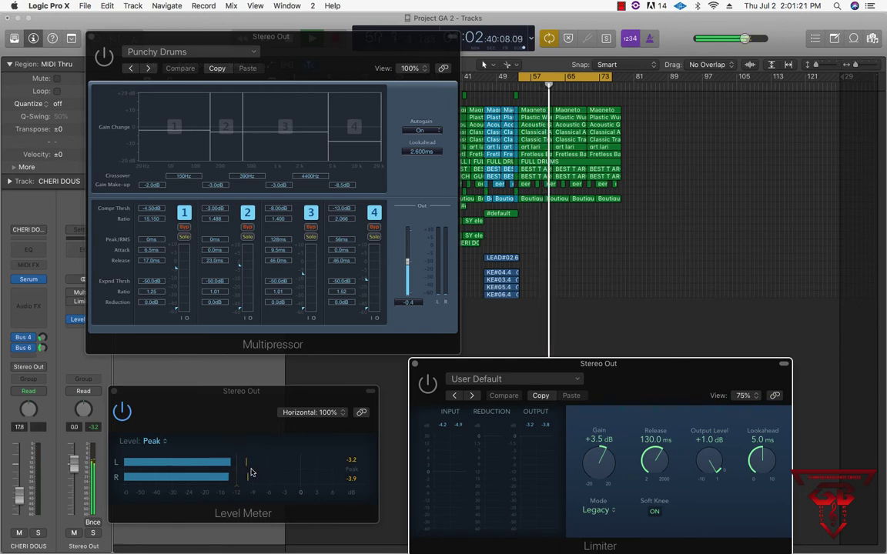
{"action": "left_click", "coordinate": [103, 56]}
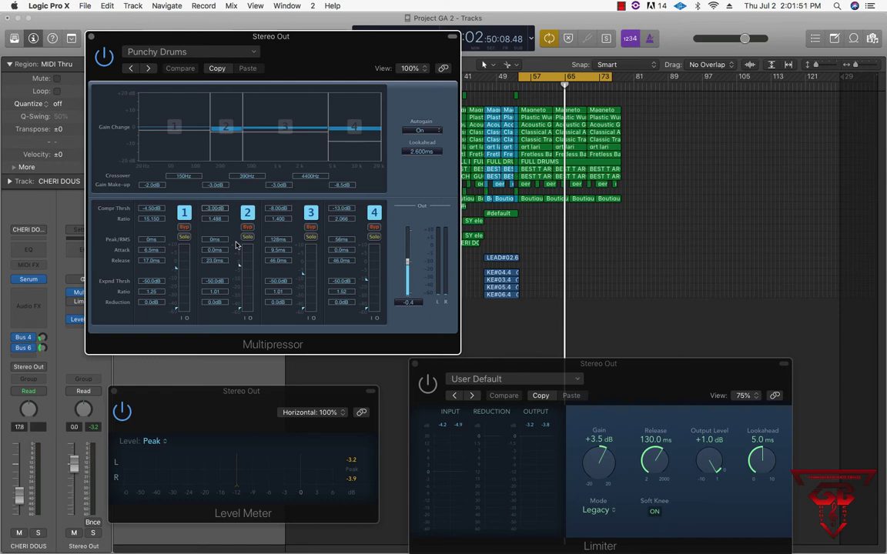
{"action": "key", "text": "space"}
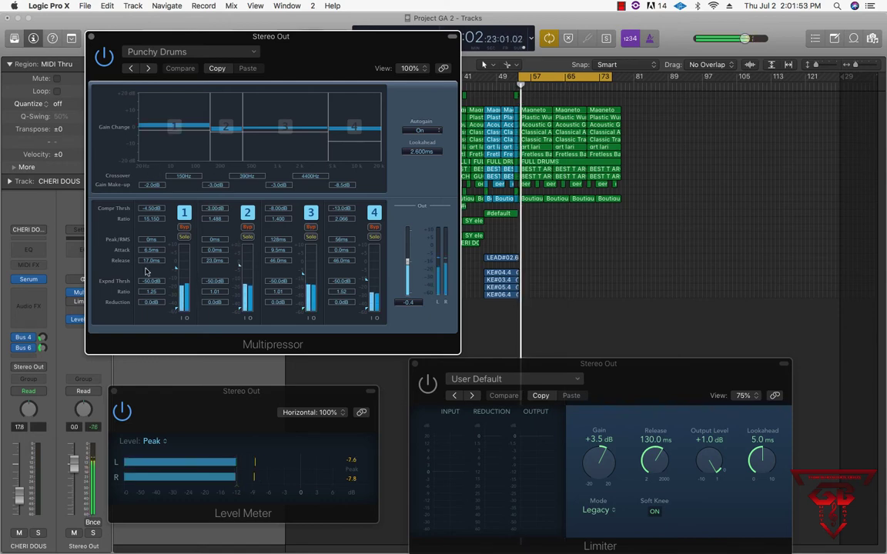
Step: Solo Multipressor bands 1 to 4 one after another during playback to audition each frequency range, ending with all bands unsoloed
{"action": "left_click", "coordinate": [184, 237]}
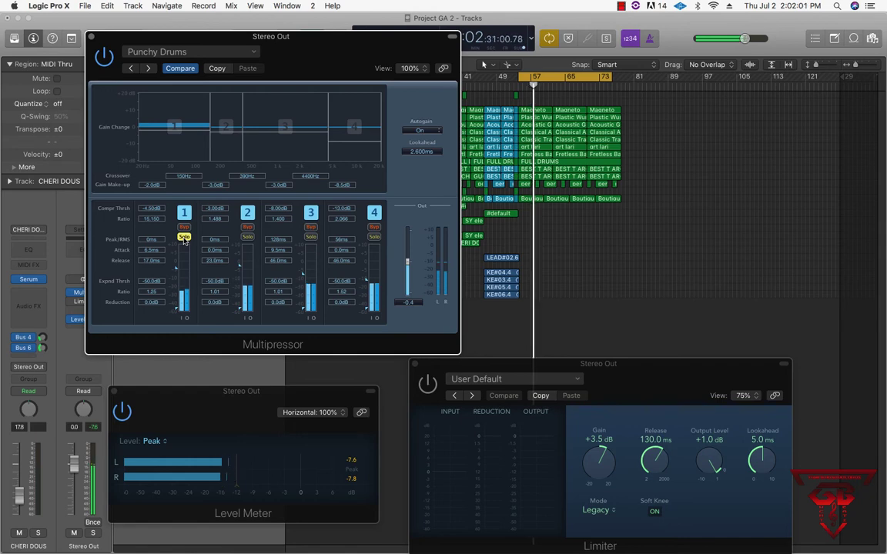
{"action": "left_click", "coordinate": [247, 237]}
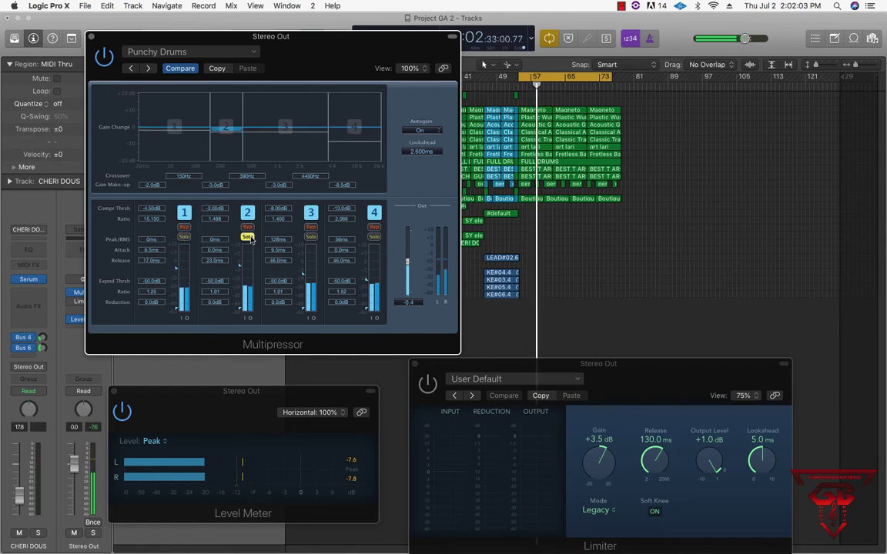
{"action": "left_click", "coordinate": [310, 237]}
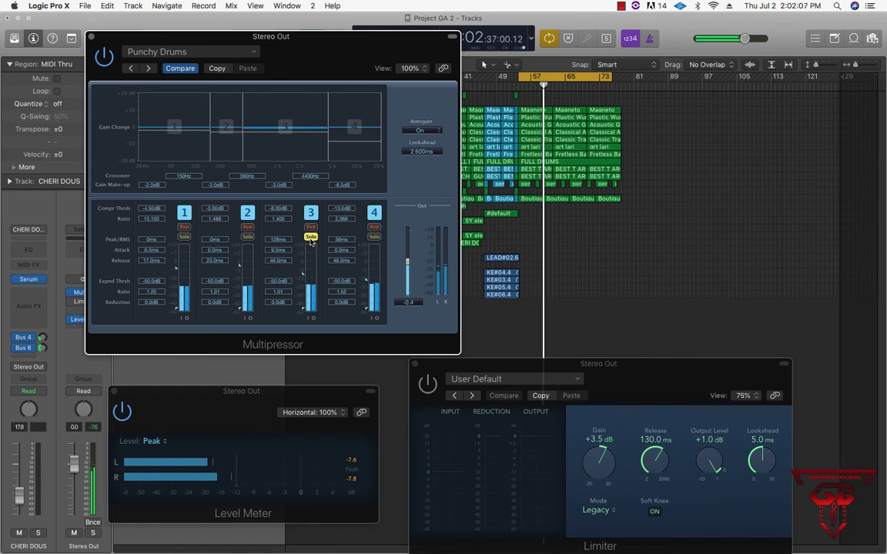
{"action": "left_click", "coordinate": [373, 238]}
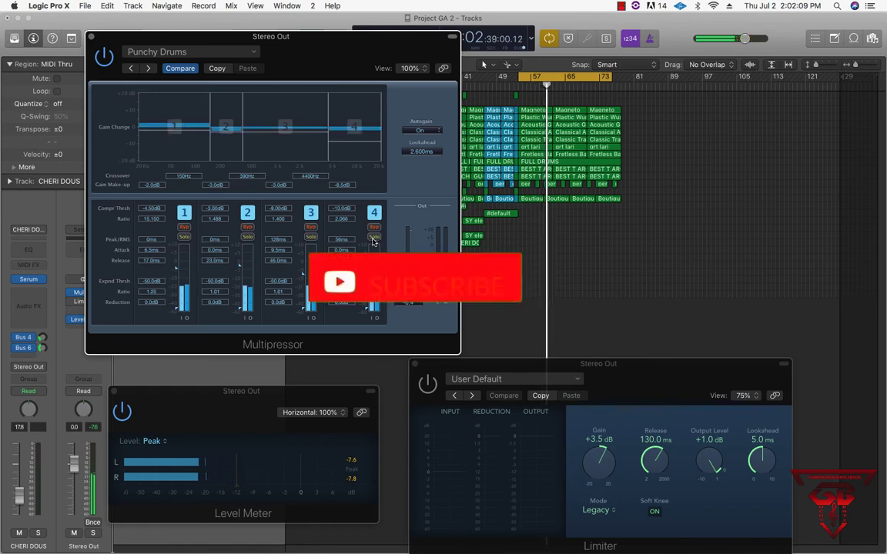
Step: Turn the Limiter back on and look through the Multipressor presets, keeping Punchy Drums
{"action": "left_click", "coordinate": [427, 383]}
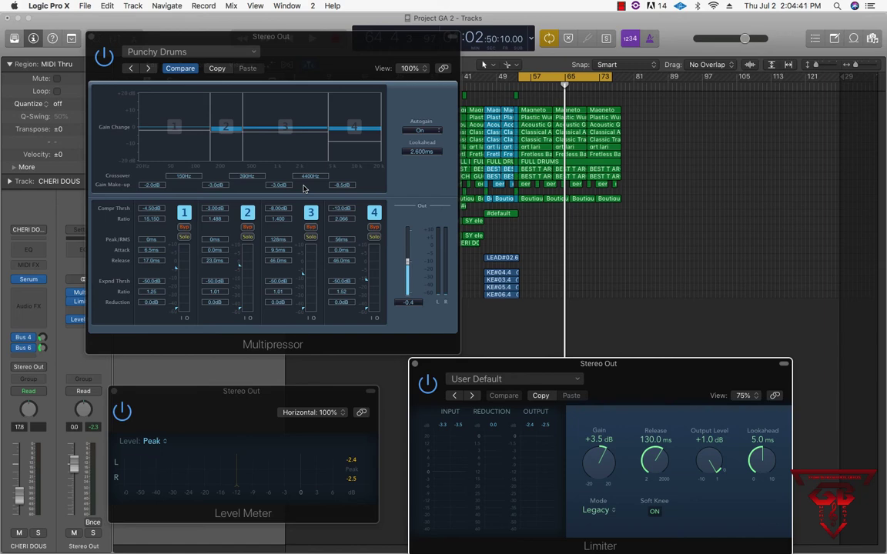
{"action": "left_click", "coordinate": [253, 52]}
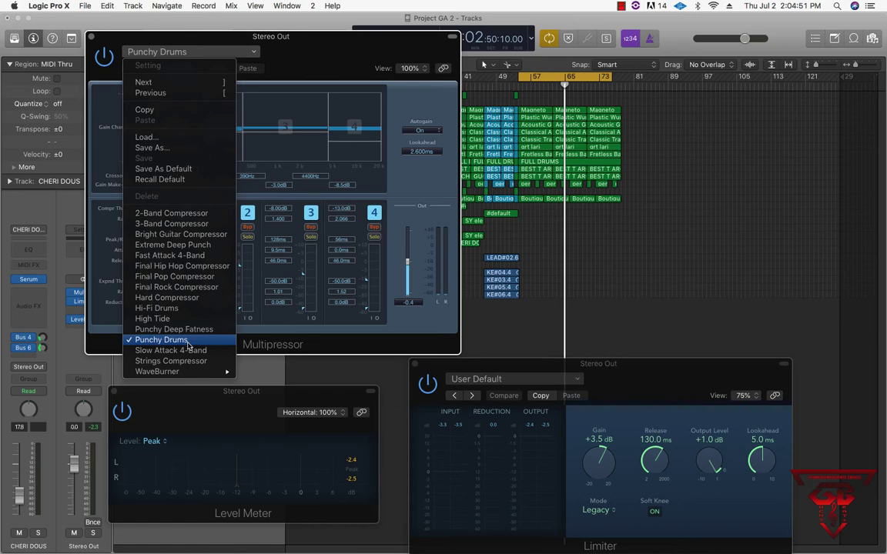
{"action": "left_click", "coordinate": [410, 184]}
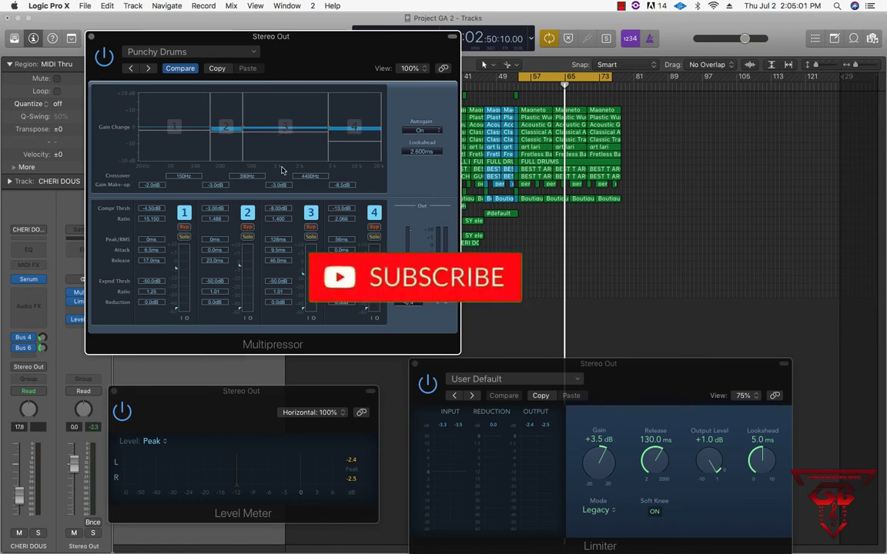
Step: During playback, set the Multipressor's gain make-up to -1.0 dB on band 1, -2.5 dB on band 2, -1.5 dB on band 3 and -8.0 dB on band 4
{"action": "key", "text": "space"}
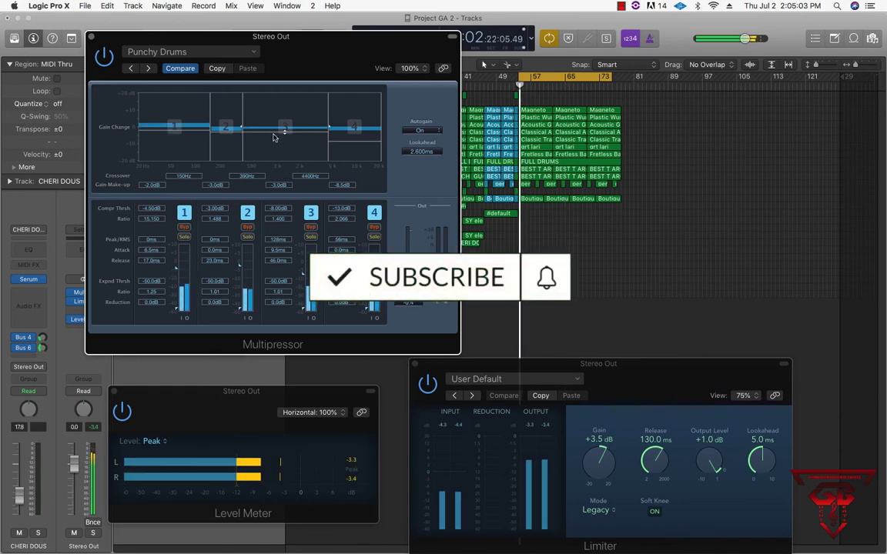
{"action": "mouse_move", "coordinate": [284, 134]}
{"action": "left_mouse_down"}
{"action": "mouse_move", "coordinate": [290, 113]}
{"action": "mouse_move", "coordinate": [286, 131]}
{"action": "left_mouse_up"}
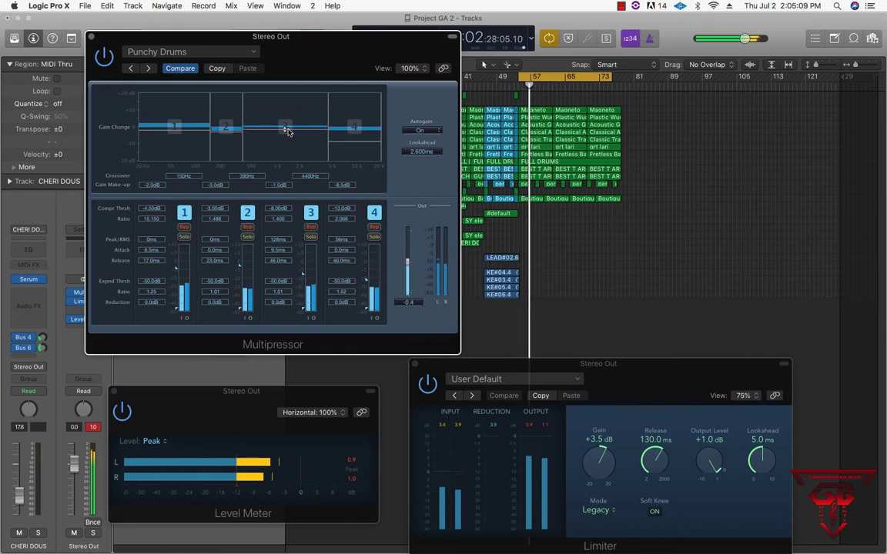
{"action": "mouse_move", "coordinate": [354, 135]}
{"action": "left_mouse_down"}
{"action": "mouse_move", "coordinate": [360, 116]}
{"action": "mouse_move", "coordinate": [356, 141]}
{"action": "left_mouse_up"}
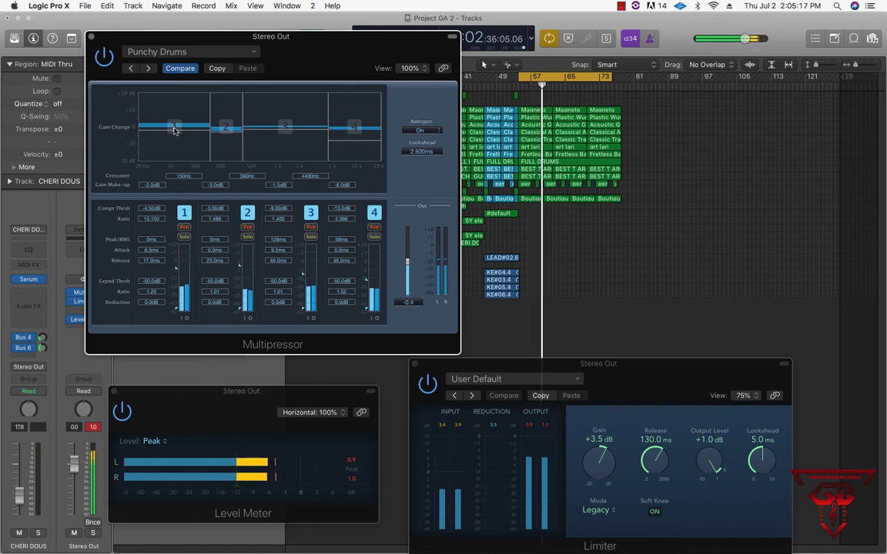
{"action": "mouse_move", "coordinate": [174, 130]}
{"action": "left_mouse_down"}
{"action": "mouse_move", "coordinate": [173, 118]}
{"action": "mouse_move", "coordinate": [174, 127]}
{"action": "left_mouse_up"}
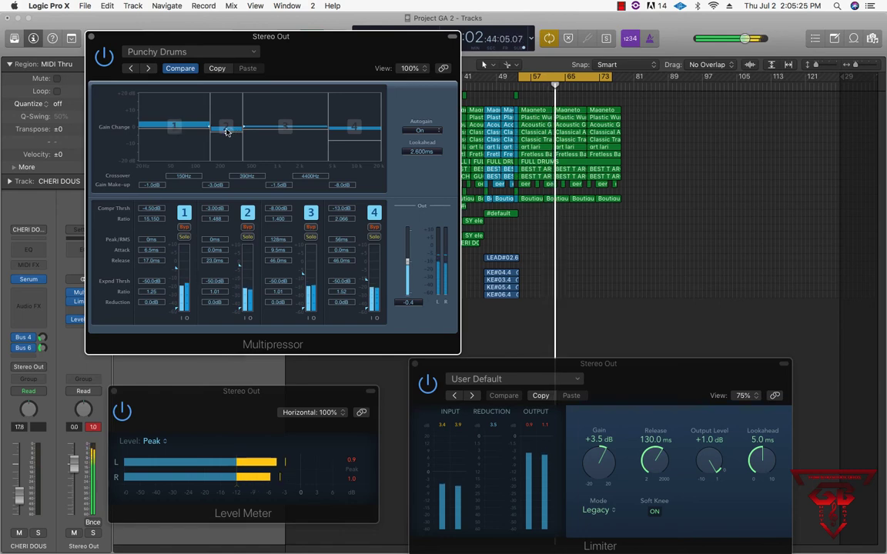
{"action": "left_click_drag", "start_coordinate": [227, 133], "coordinate": [226, 134]}
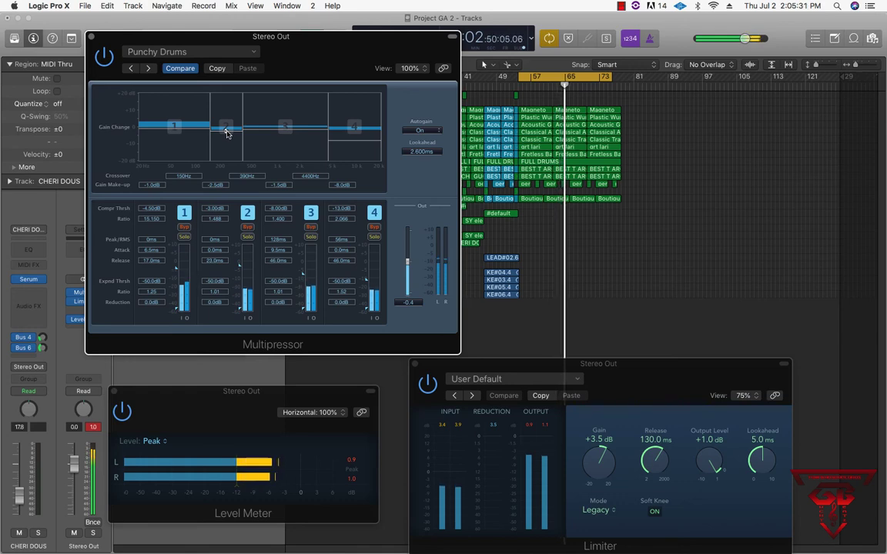
{"action": "key", "text": "space"}
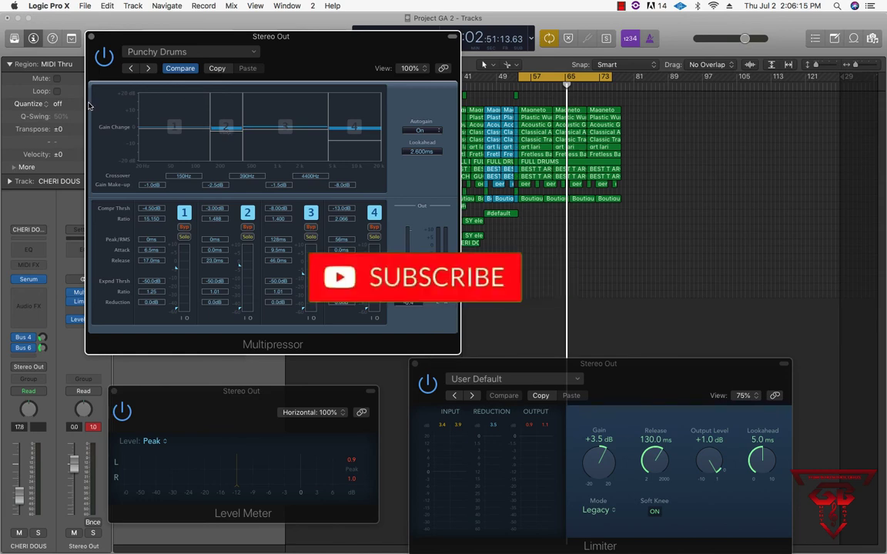
Step: Insert the Waves API-2500 (s) stereo compressor between the Limiter and Level Meter on Stereo Out, and close its window
{"action": "left_click", "coordinate": [78, 312]}
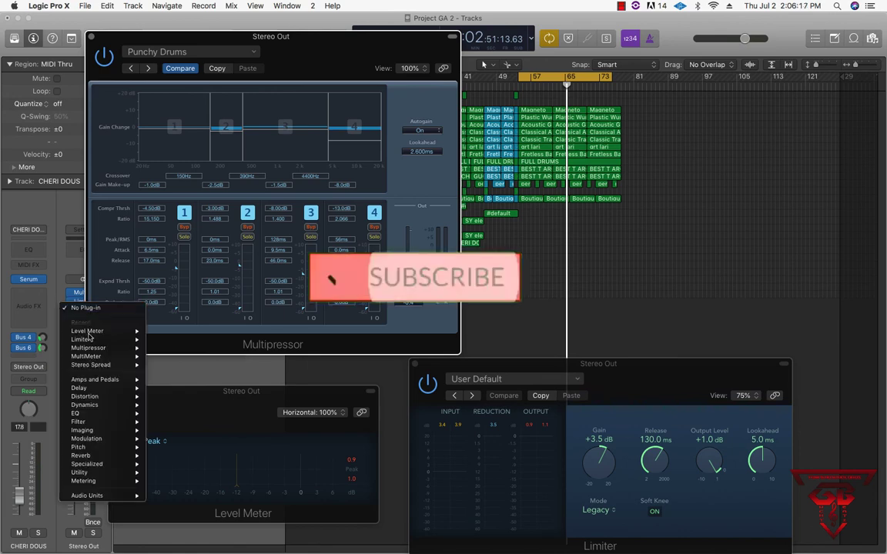
{"action": "mouse_move", "coordinate": [88, 496]}
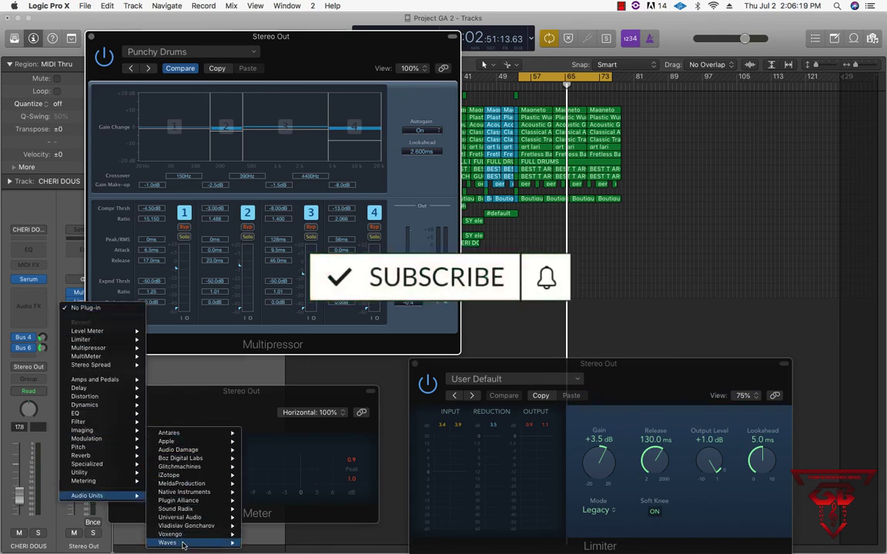
{"action": "mouse_move", "coordinate": [167, 542]}
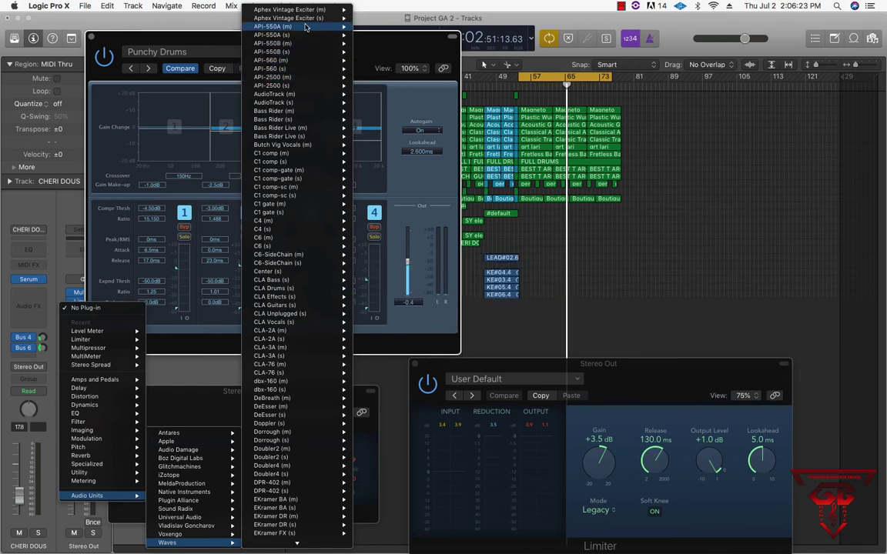
{"action": "mouse_move", "coordinate": [306, 29]}
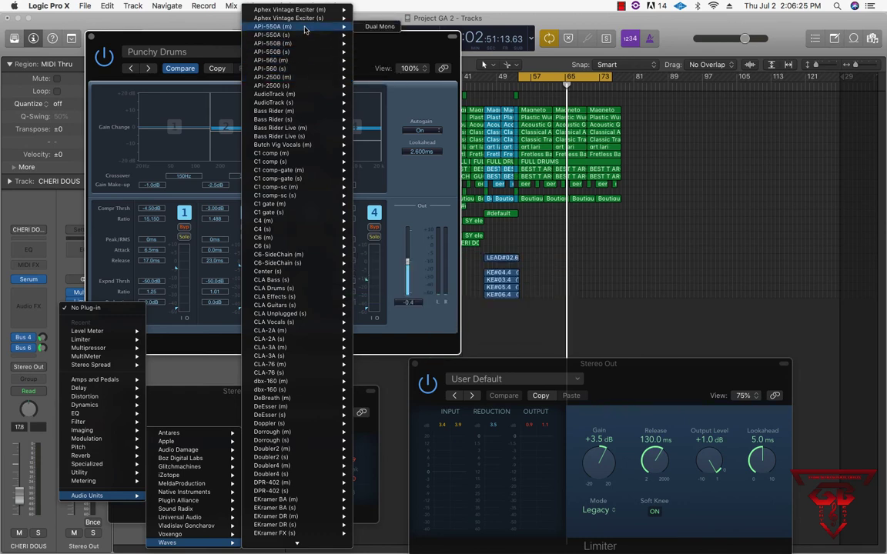
{"action": "mouse_move", "coordinate": [306, 85]}
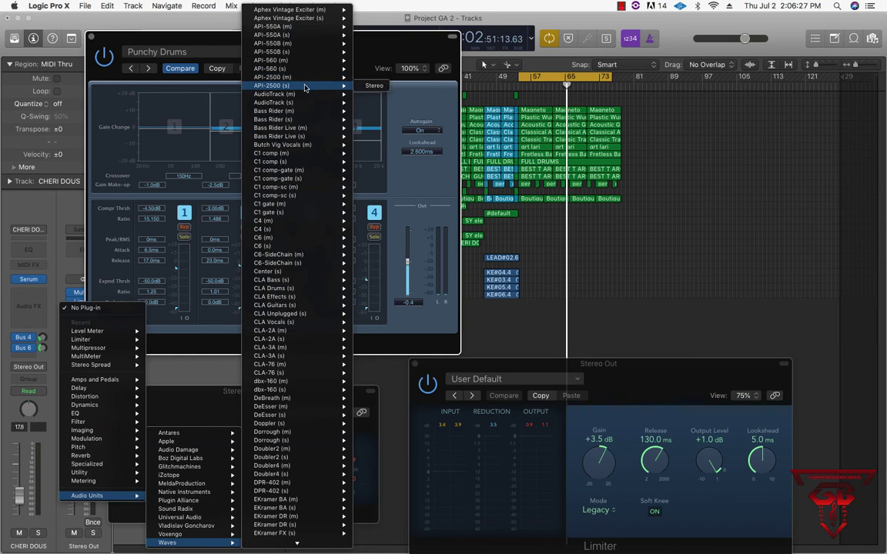
{"action": "left_click", "coordinate": [373, 86]}
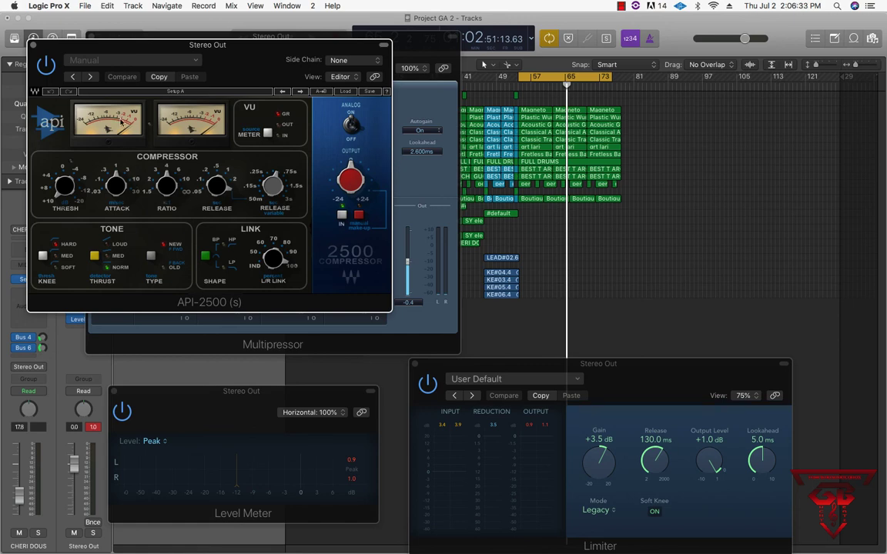
{"action": "left_click", "coordinate": [33, 46]}
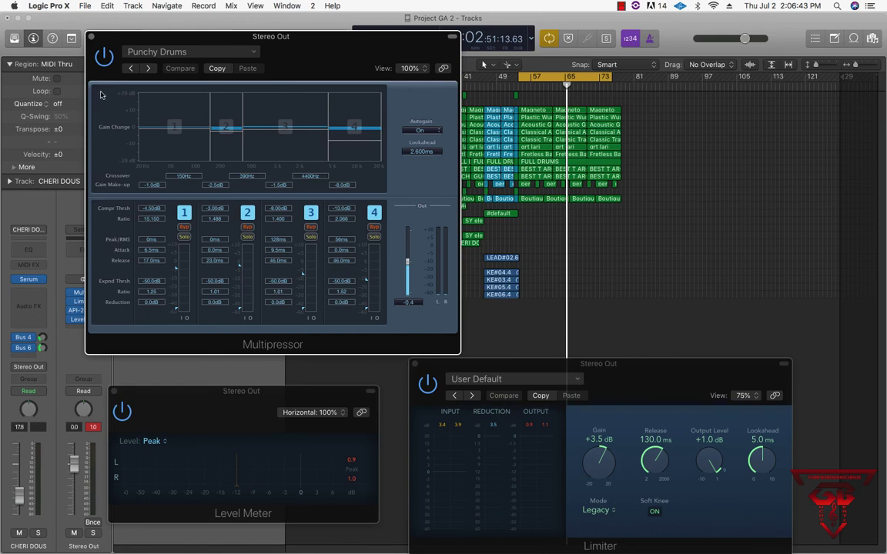